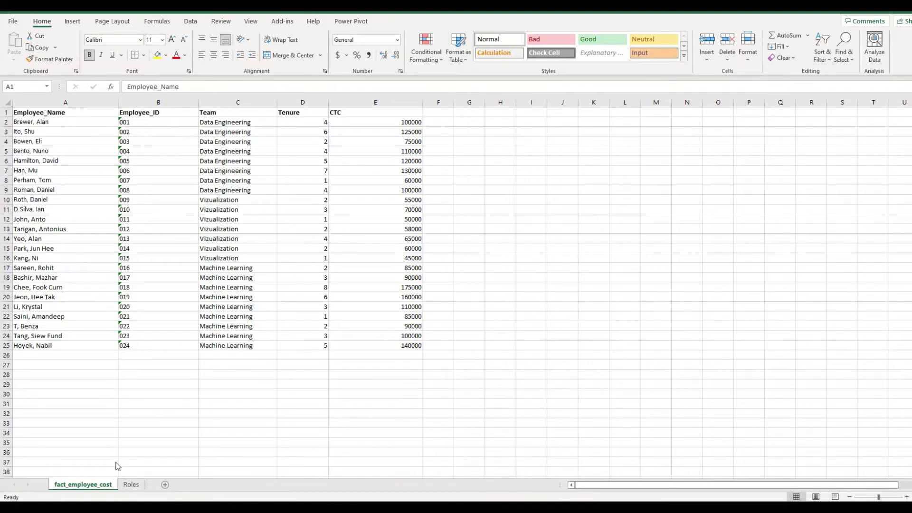
- Look over the Roles sheet in Excel, then return to the Power BI report's Modeling commands
{"action": "key", "text": "ctrl+Page_Down"}
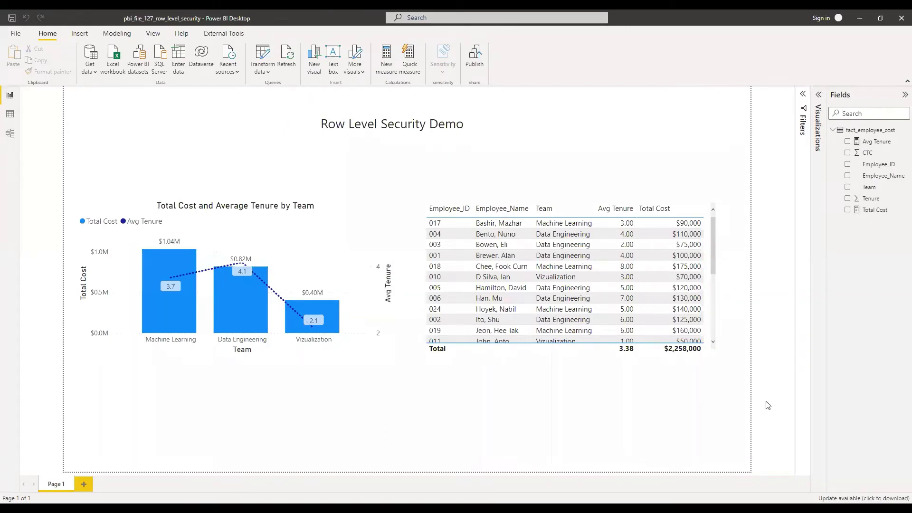
{"action": "left_click", "coordinate": [115, 38]}
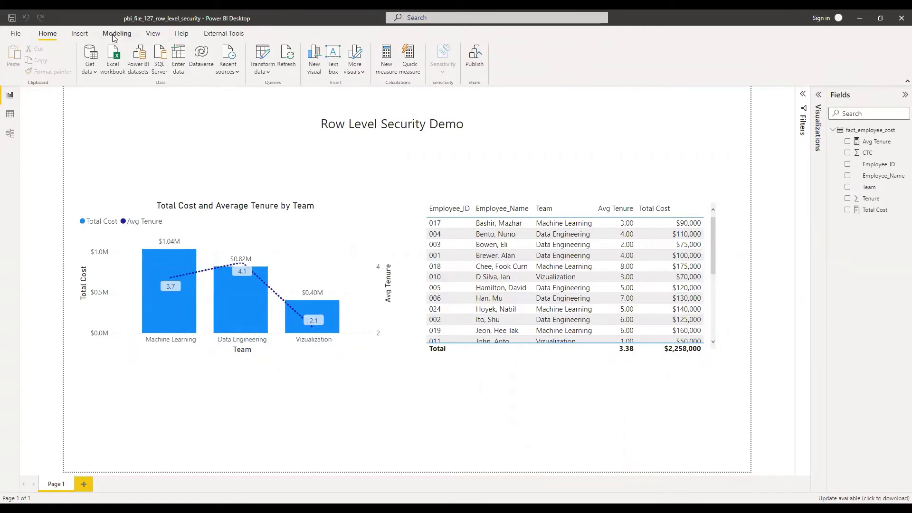
- Create two roles in Manage roles, named Director_role and ML_Mgr_Role
{"action": "left_click", "coordinate": [220, 62]}
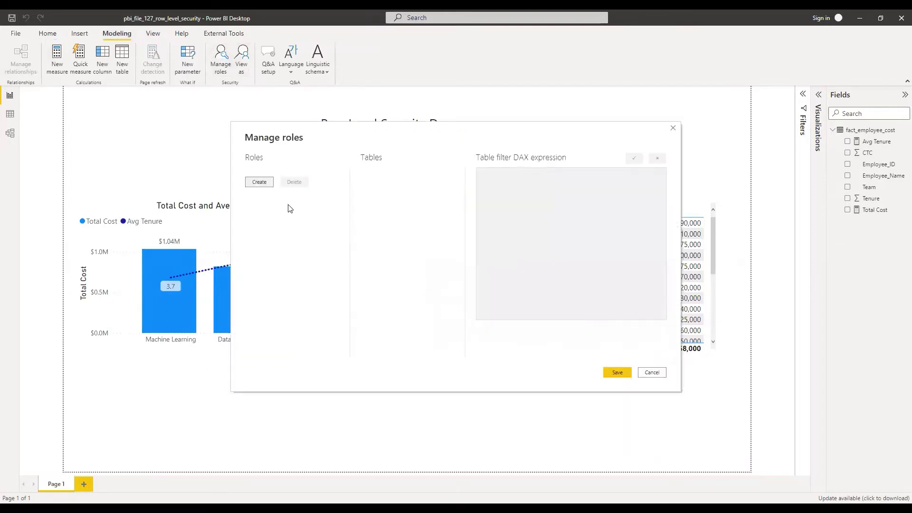
{"action": "left_click", "coordinate": [265, 182]}
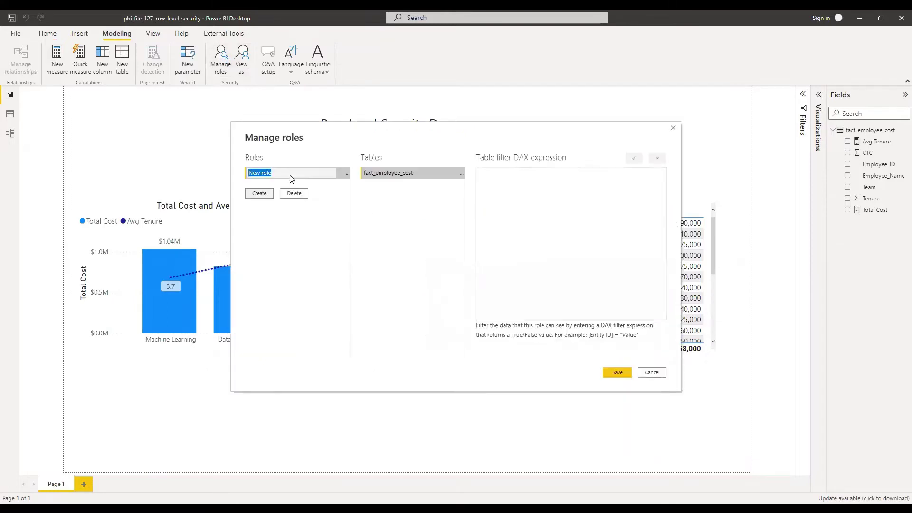
{"action": "type", "text": "Director_role"}
{"action": "key", "text": "Return"}
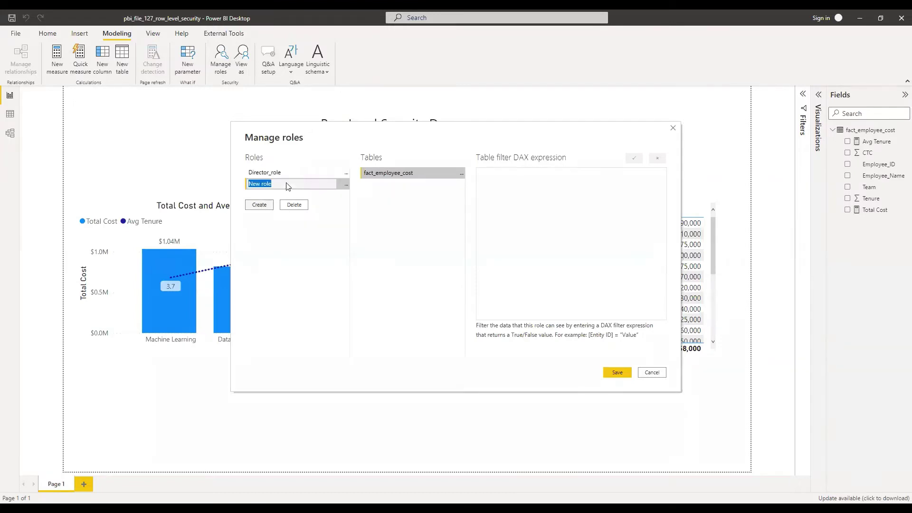
{"action": "type", "text": "ML_Mgr_Role"}
{"action": "key", "text": "Return"}
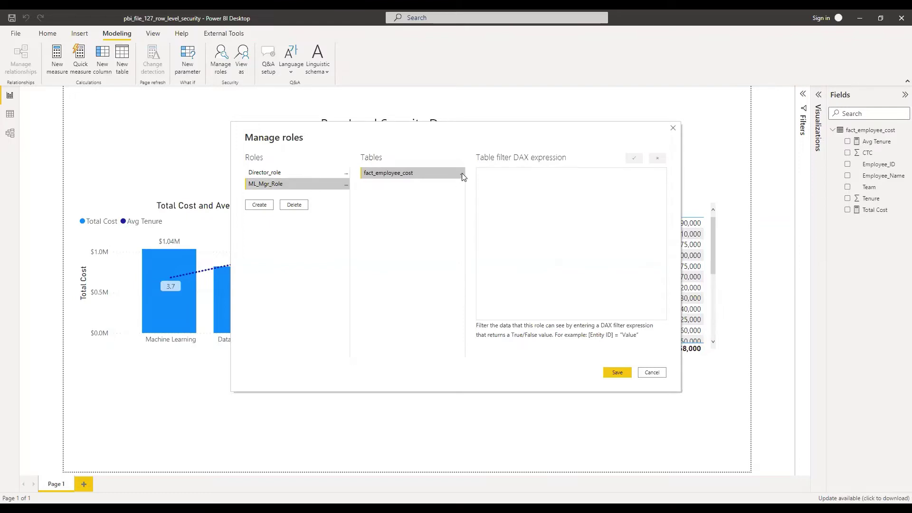
{"action": "left_click", "coordinate": [463, 174]}
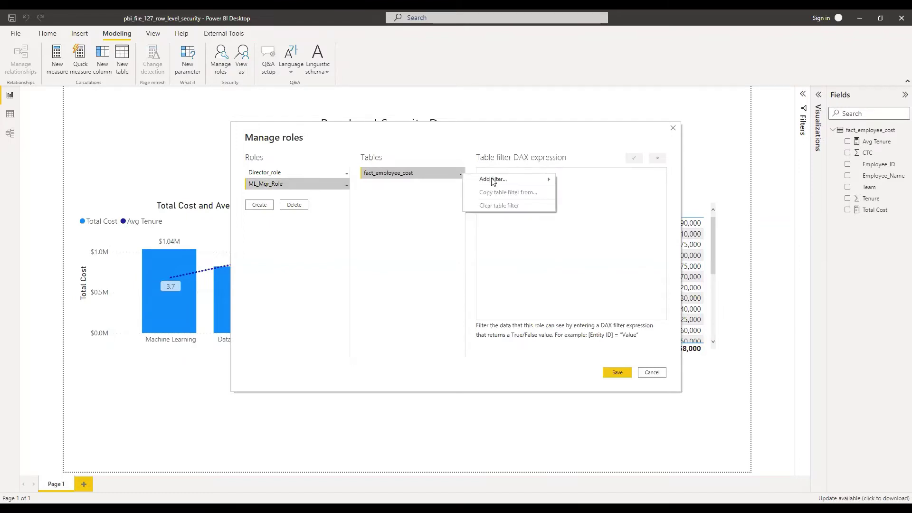
- Filter ML_Mgr_Role on fact_employee_cost to [Team] = "Machine Learning"
{"action": "mouse_move", "coordinate": [508, 180]}
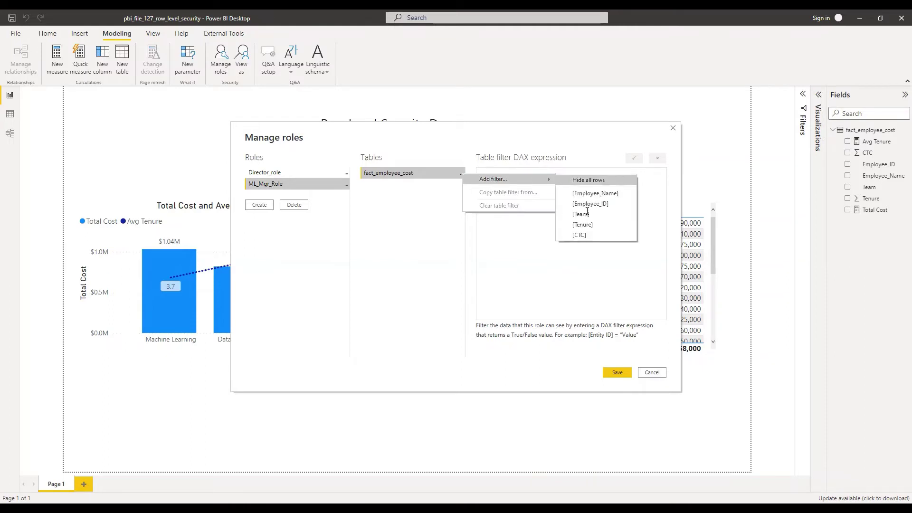
{"action": "key", "text": "Return"}
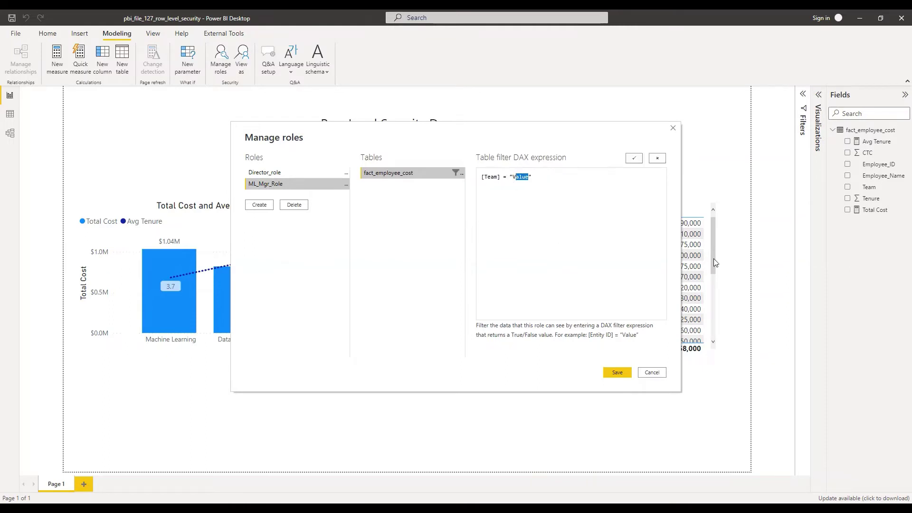
{"action": "type", "text": "Machine Learning"}
- Add a new role named DE_Mgr_Role
{"action": "left_click", "coordinate": [261, 205]}
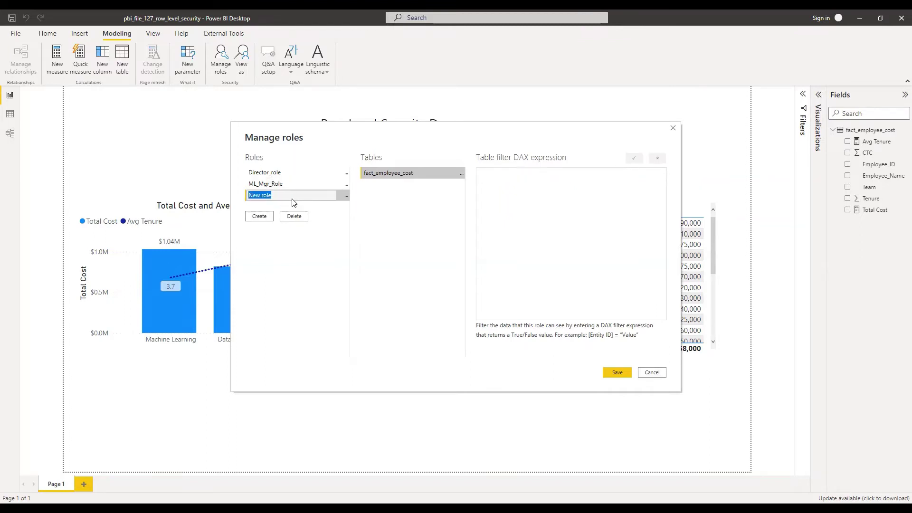
{"action": "type", "text": "ML"}
{"action": "type", "text": "_Mgr_R"}
{"action": "key", "text": "BackSpace"}
{"action": "key", "text": "BackSpace"}
{"action": "key", "text": "BackSpace"}
{"action": "key", "text": "BackSpace"}
{"action": "type", "text": "DE_Mgr_Role"}
{"action": "key", "text": "Return"}
- Filter DE_Mgr_Role to [Team] = "Data Engineering" and add a fourth role
{"action": "left_click", "coordinate": [323, 196]}
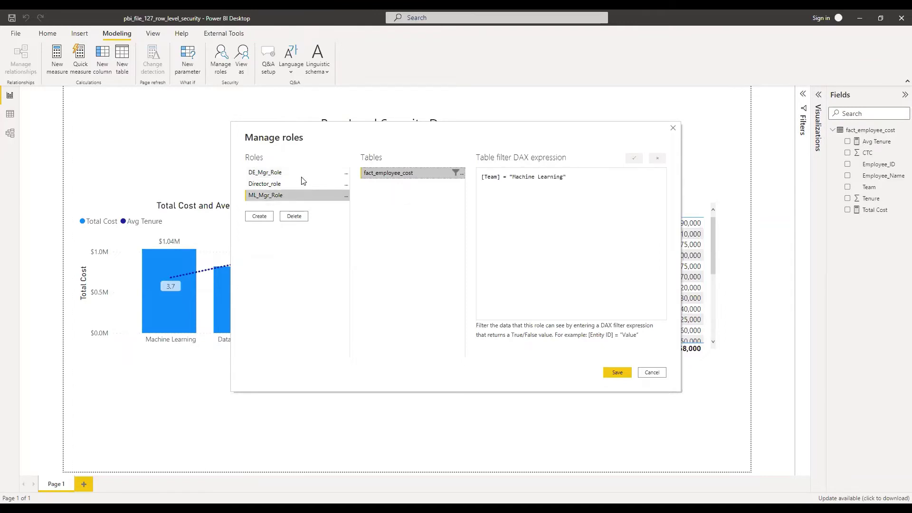
{"action": "left_click", "coordinate": [302, 173]}
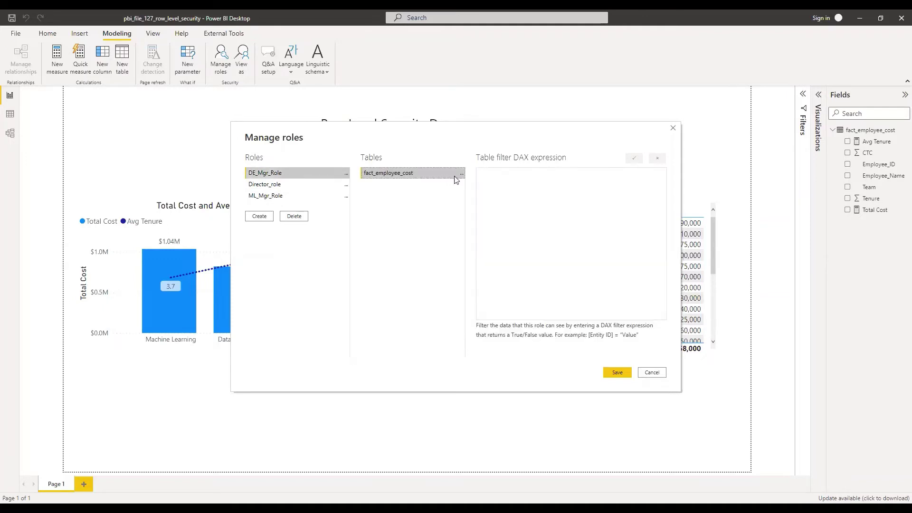
{"action": "left_click", "coordinate": [462, 174]}
{"action": "mouse_move", "coordinate": [517, 198]}
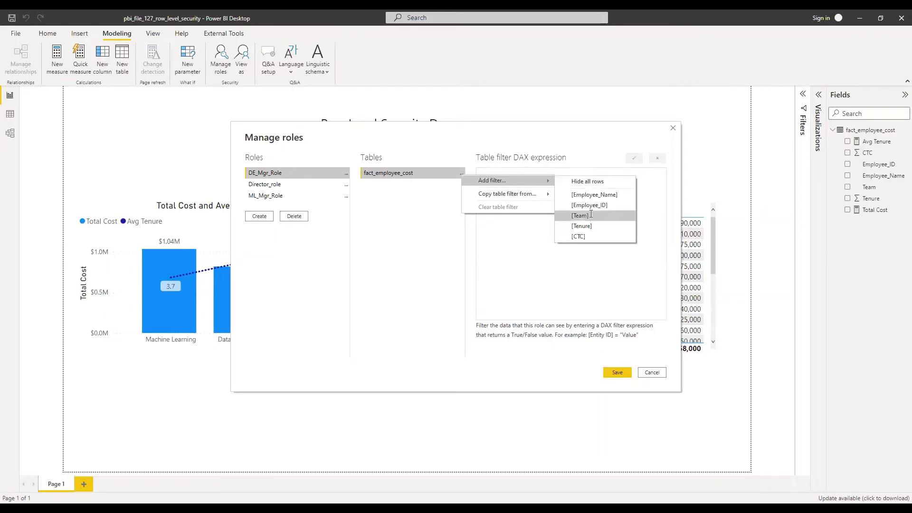
{"action": "left_click", "coordinate": [591, 215]}
{"action": "left_click_drag", "start_coordinate": [529, 176], "coordinate": [511, 177]}
{"action": "type", "text": "Data Engineer"}
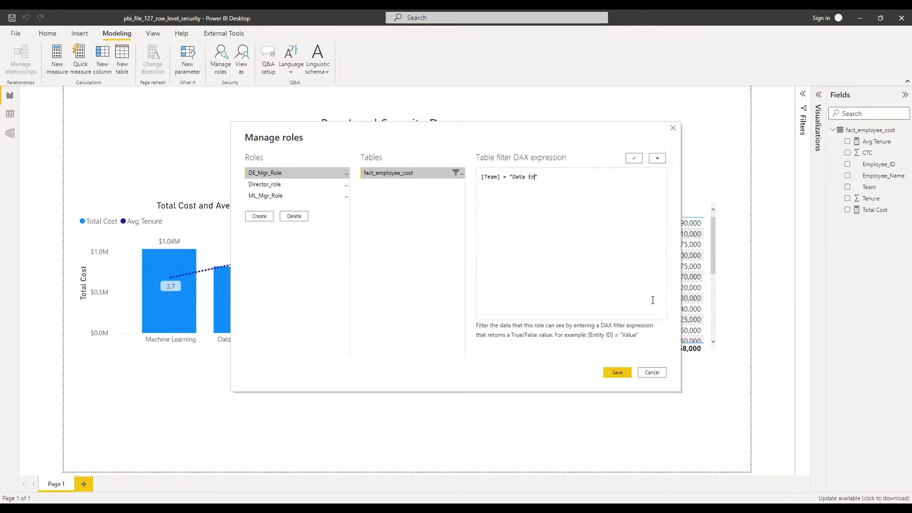
{"action": "type", "text": "ing"}
{"action": "left_click", "coordinate": [260, 216]}
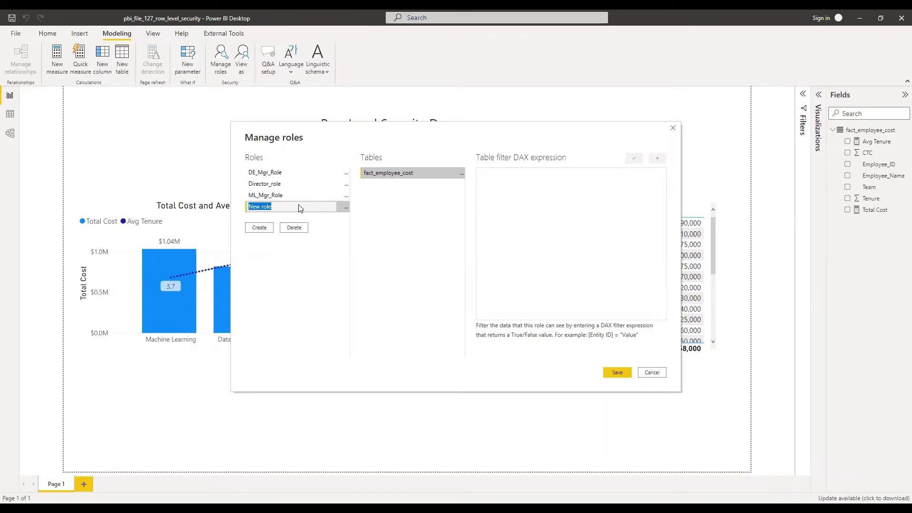
- Name the fourth role VL_Mgr_Role, filter it to [Team] = "Vizualization", and save the roles
{"action": "type", "text": "VL_Mgr_Role"}
{"action": "left_click", "coordinate": [403, 191]}
{"action": "left_click", "coordinate": [462, 173]}
{"action": "mouse_move", "coordinate": [504, 181]}
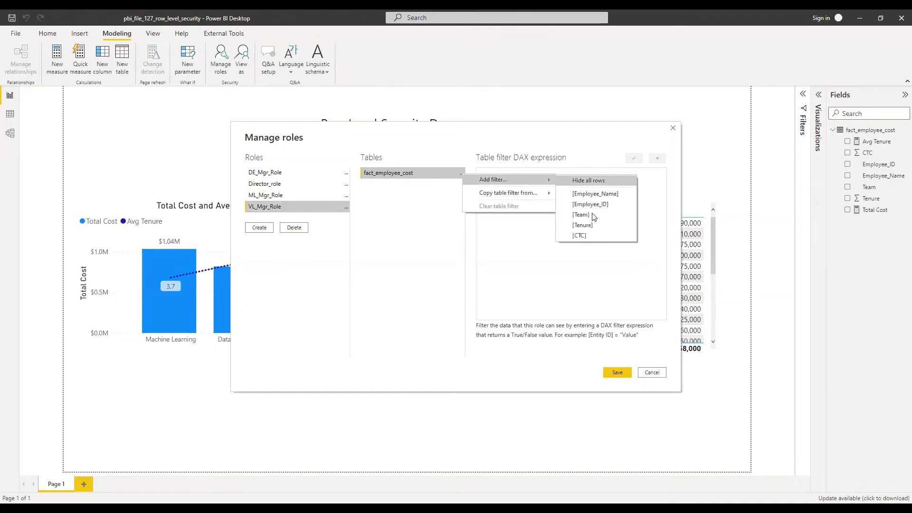
{"action": "left_click", "coordinate": [580, 214]}
{"action": "double_click", "coordinate": [520, 177]}
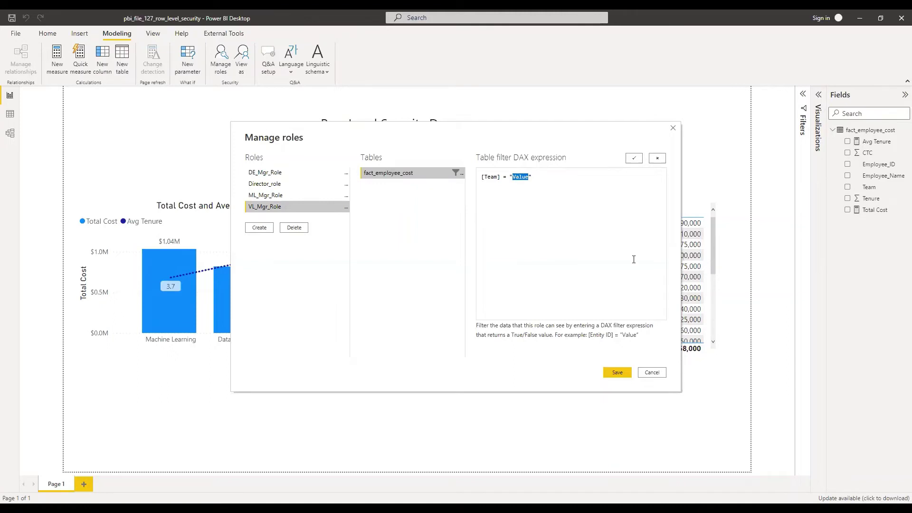
{"action": "type", "text": "Vizualization"}
{"action": "left_click", "coordinate": [618, 375]}
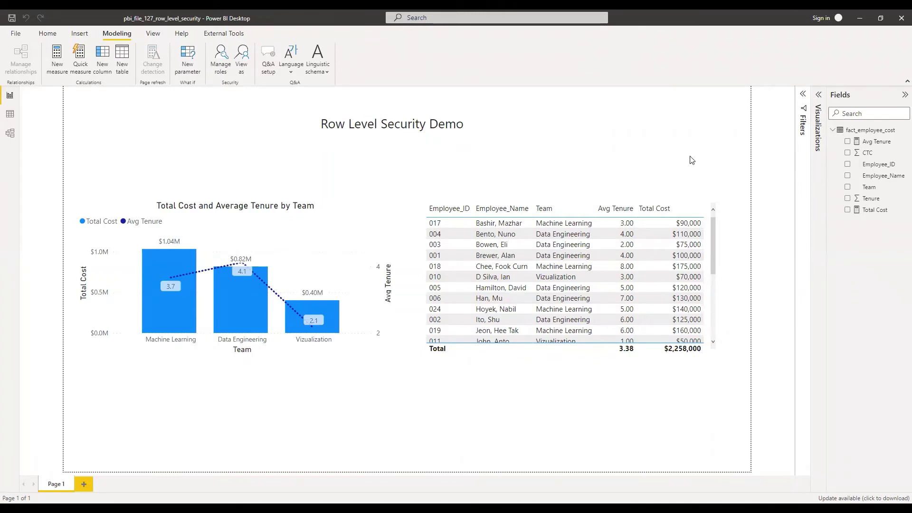
- Preview the report as Director_role, showing all teams totalling $2,258,000, then pick ML_Mgr_Role
{"action": "left_click", "coordinate": [243, 68]}
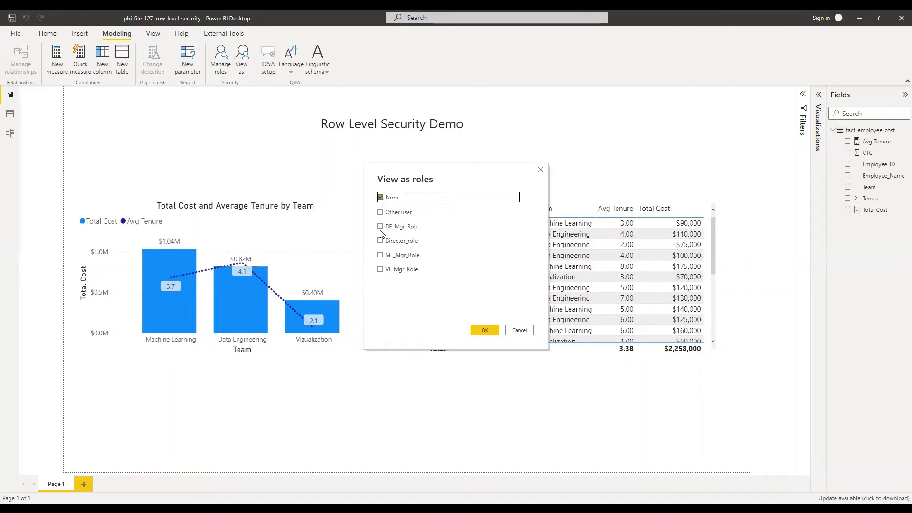
{"action": "left_click", "coordinate": [425, 228]}
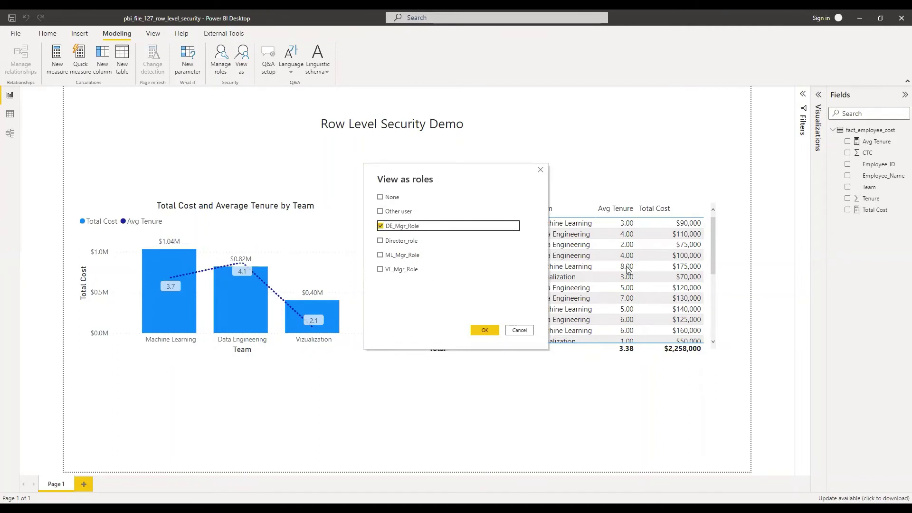
{"action": "left_click", "coordinate": [380, 225]}
{"action": "key", "text": "Tab"}
{"action": "key", "text": "space"}
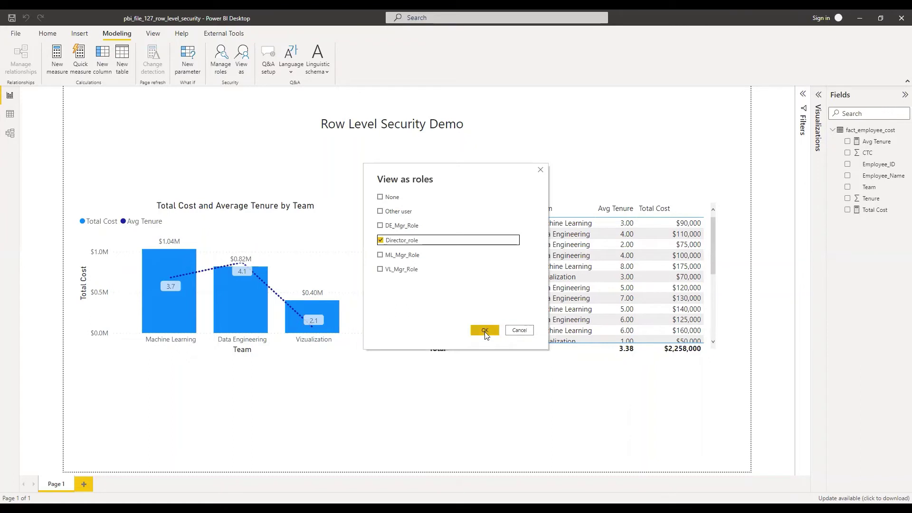
{"action": "key", "text": "Return"}
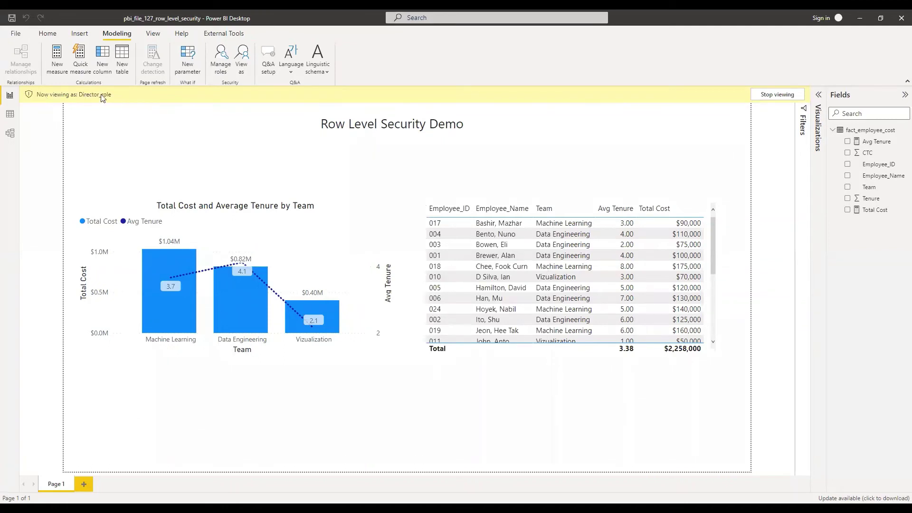
{"action": "left_click", "coordinate": [242, 75]}
{"action": "left_click", "coordinate": [380, 241]}
- Preview as ML_Mgr_Role, then as DE_Mgr_Role, showing only Data Engineering at $820,000
{"action": "left_click", "coordinate": [380, 255]}
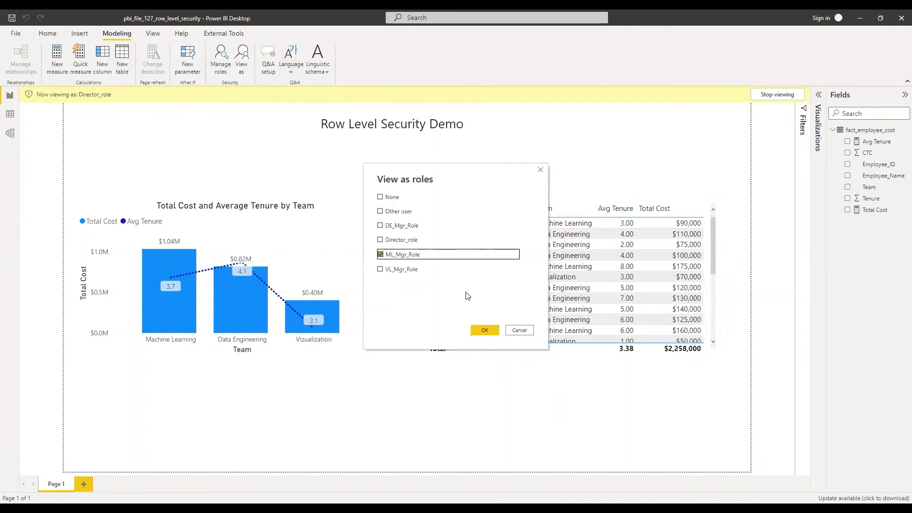
{"action": "left_click", "coordinate": [487, 332]}
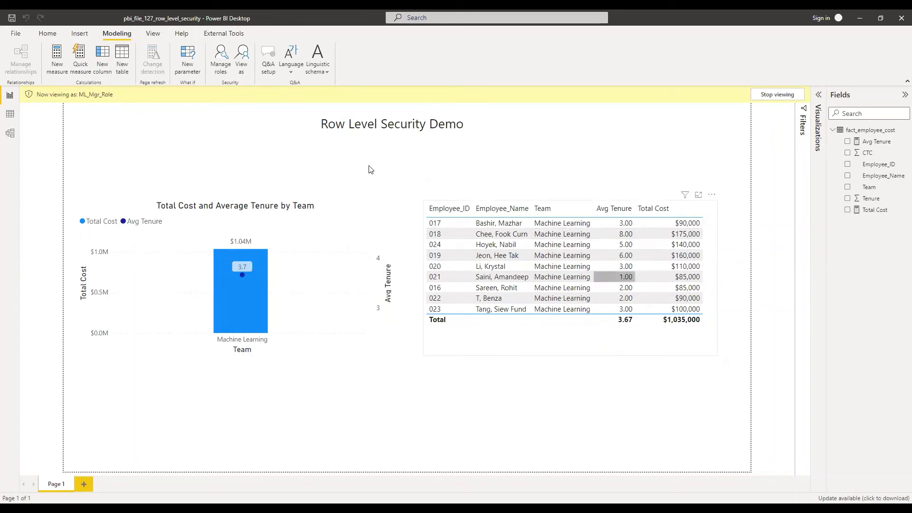
{"action": "left_click", "coordinate": [240, 70]}
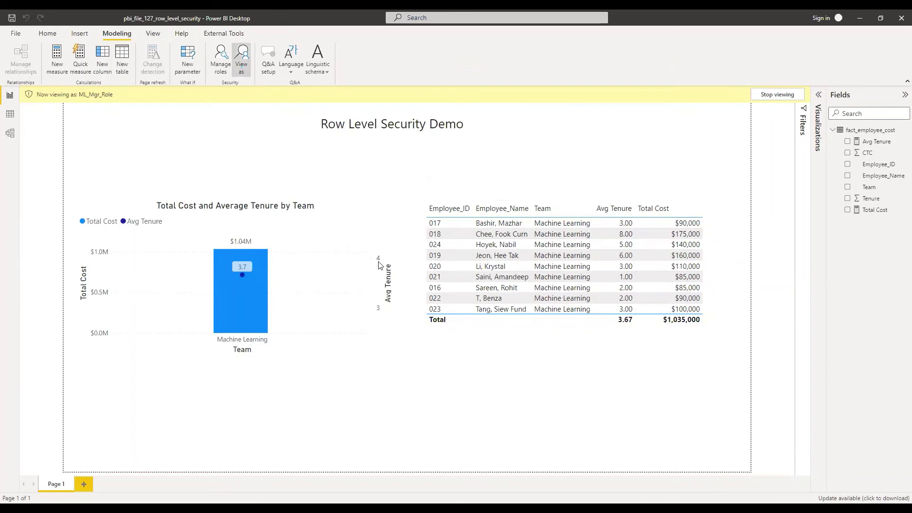
{"action": "left_click", "coordinate": [381, 254]}
{"action": "left_click", "coordinate": [381, 226]}
{"action": "left_click", "coordinate": [492, 330]}
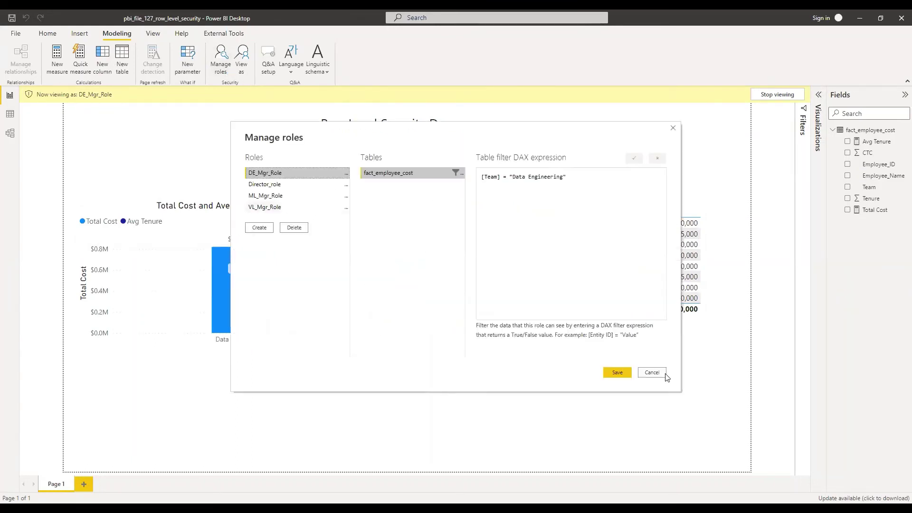
- Close the role definitions unchanged and preview the report as VL_Mgr_Role
{"action": "left_click", "coordinate": [652, 373]}
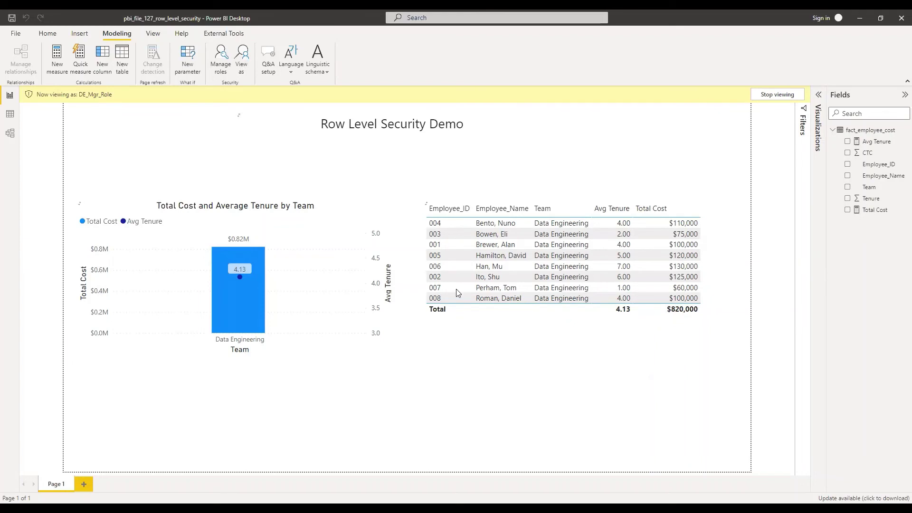
{"action": "left_click", "coordinate": [381, 269]}
{"action": "left_click", "coordinate": [486, 331]}
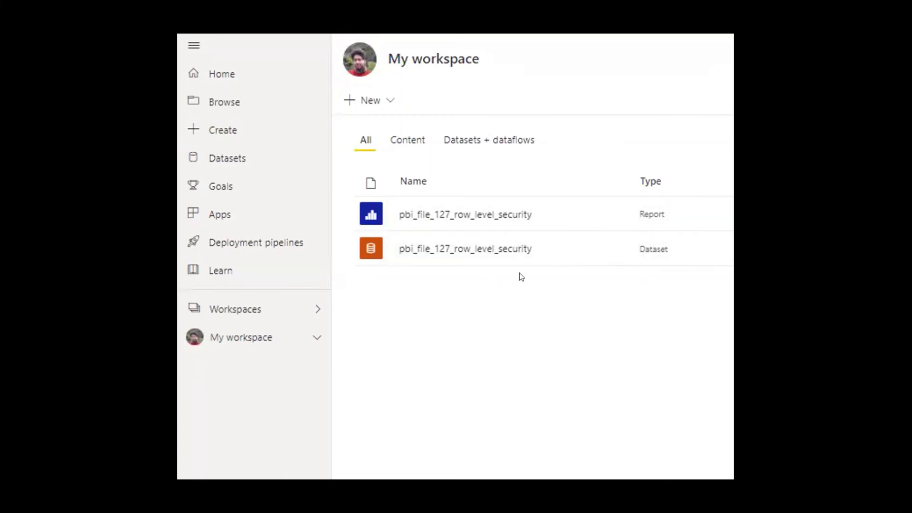
- Open Security for the pbi_file_127_row_level_security dataset in My workspace
{"action": "mouse_move", "coordinate": [614, 251]}
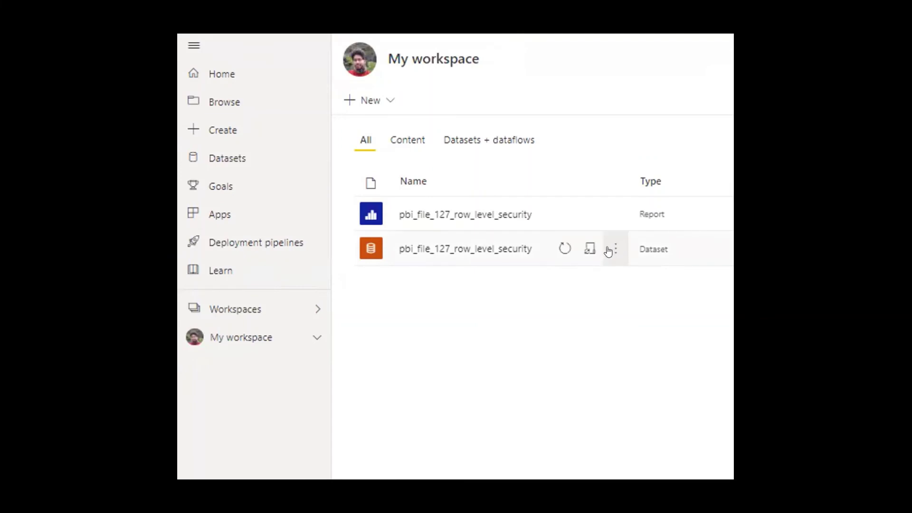
{"action": "left_click", "coordinate": [615, 250]}
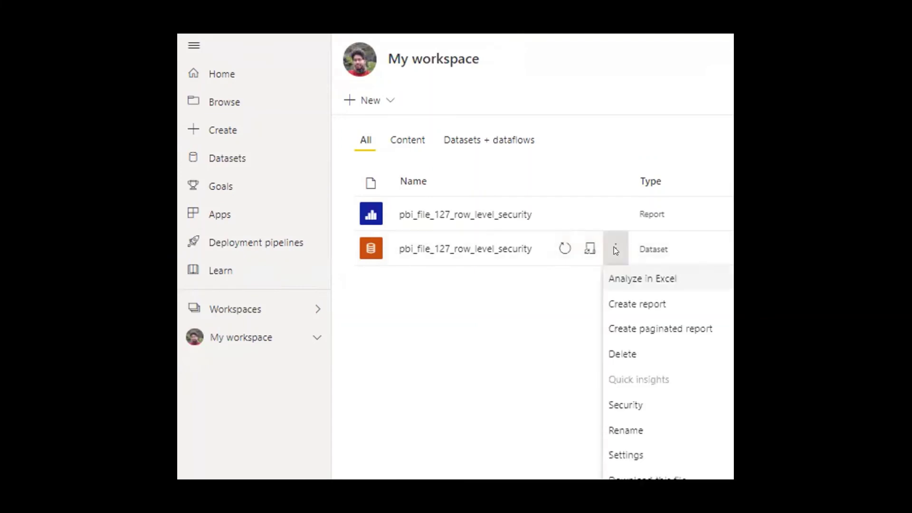
{"action": "left_click", "coordinate": [624, 405]}
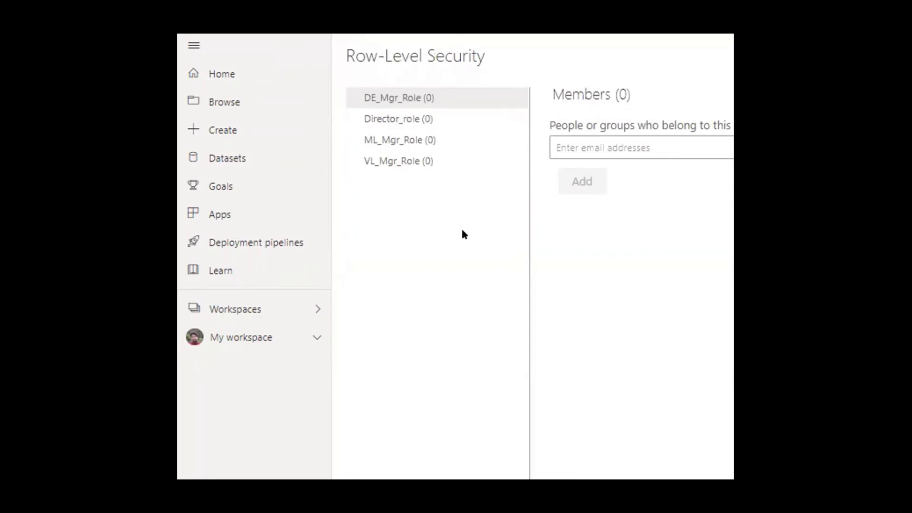
- Select ML_Mgr_Role and start testing the report as that role
{"action": "left_click", "coordinate": [438, 139]}
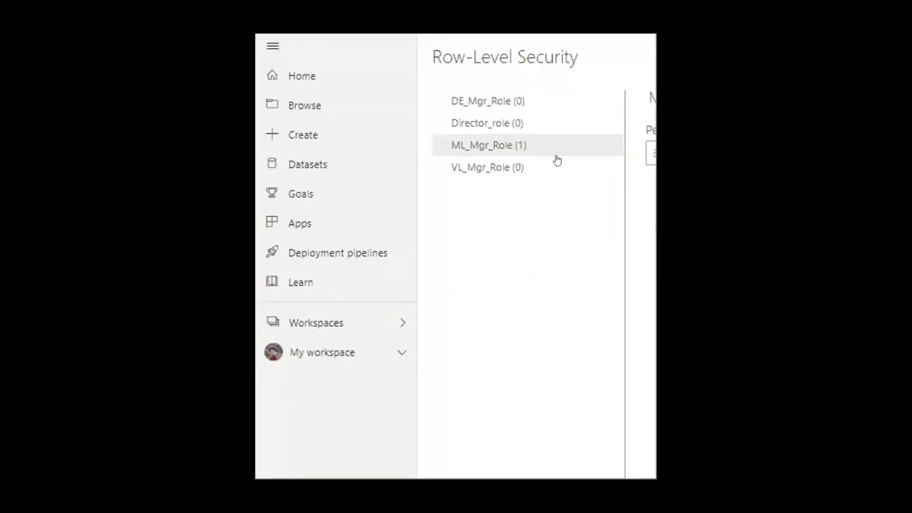
{"action": "mouse_move", "coordinate": [526, 144]}
{"action": "left_click", "coordinate": [612, 146]}
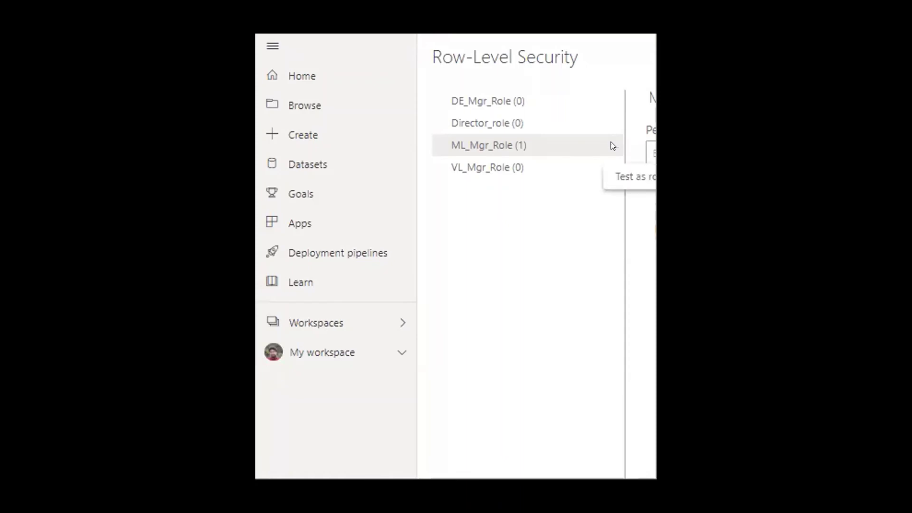
{"action": "left_click", "coordinate": [618, 177]}
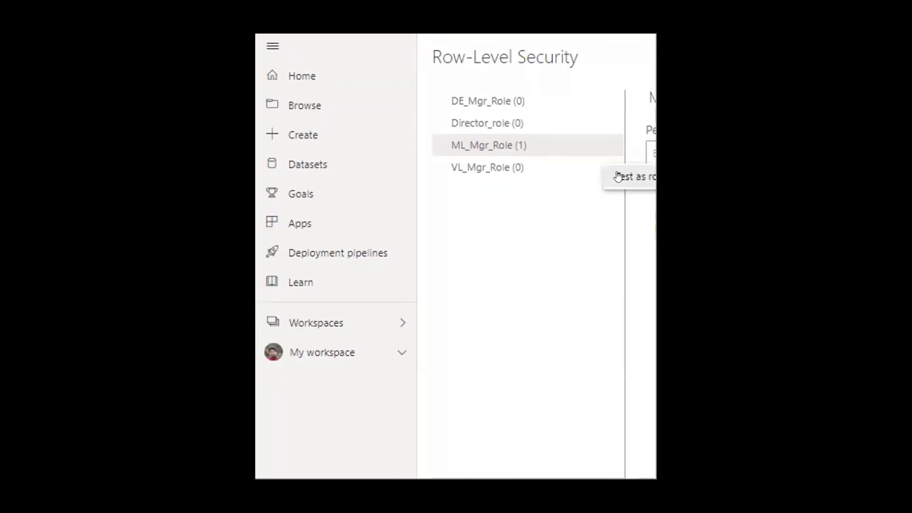